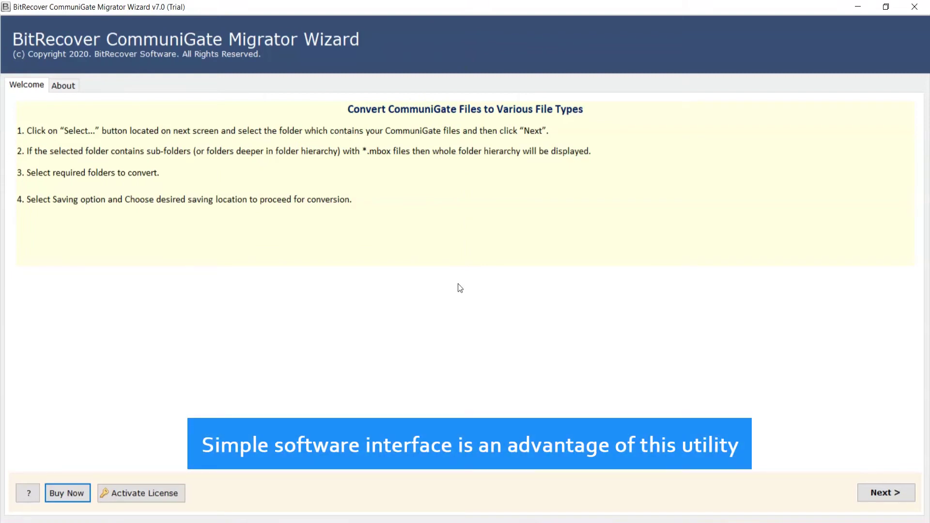
# Load the first user's mailbox folder from C:\CommuniGate\User and continue to the folder selection.
pyautogui.click(886, 493)
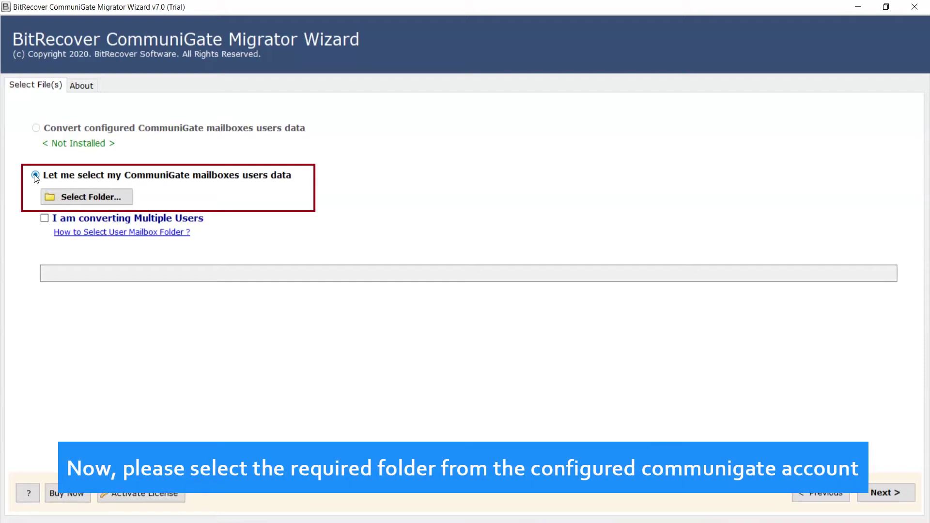
pyautogui.click(81, 199)
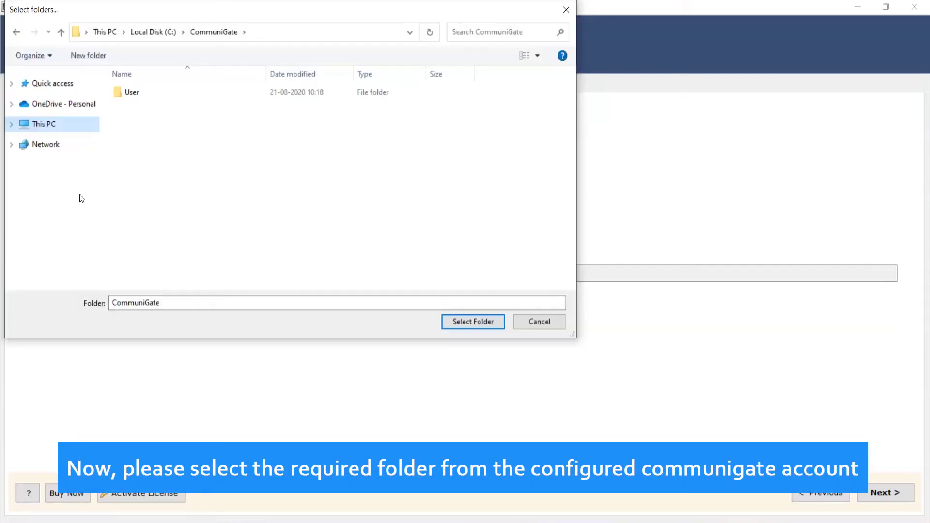
pyautogui.doubleClick(131, 96)
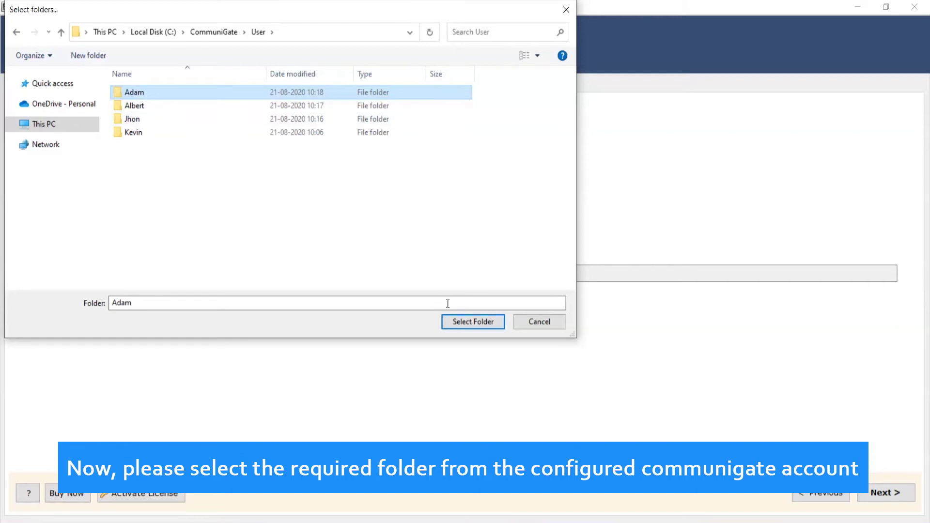
pyautogui.click(464, 322)
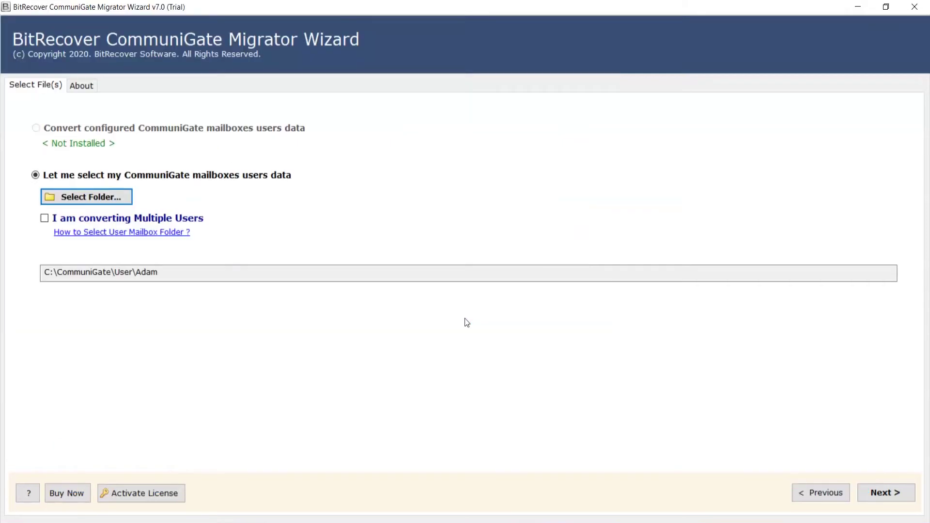
pyautogui.click(887, 493)
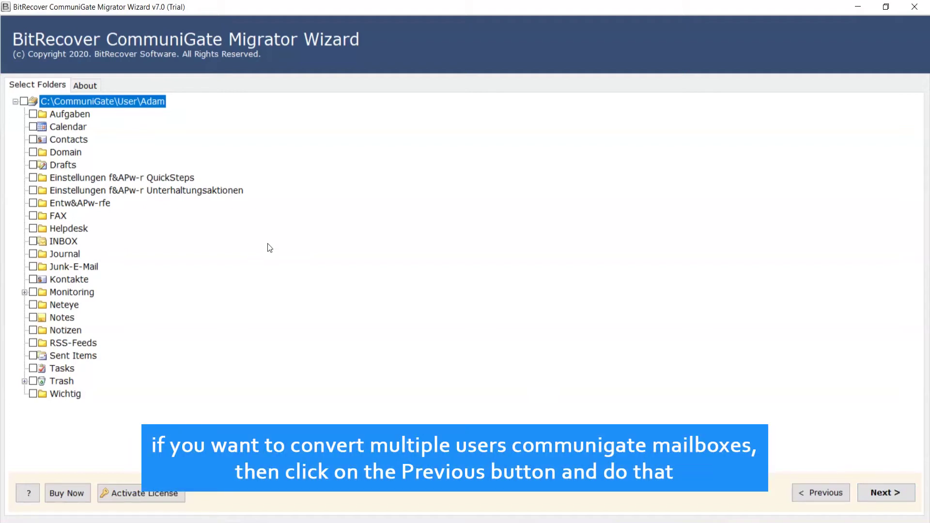
# Return to the file selection stage and enable the option for converting multiple users.
pyautogui.click(822, 491)
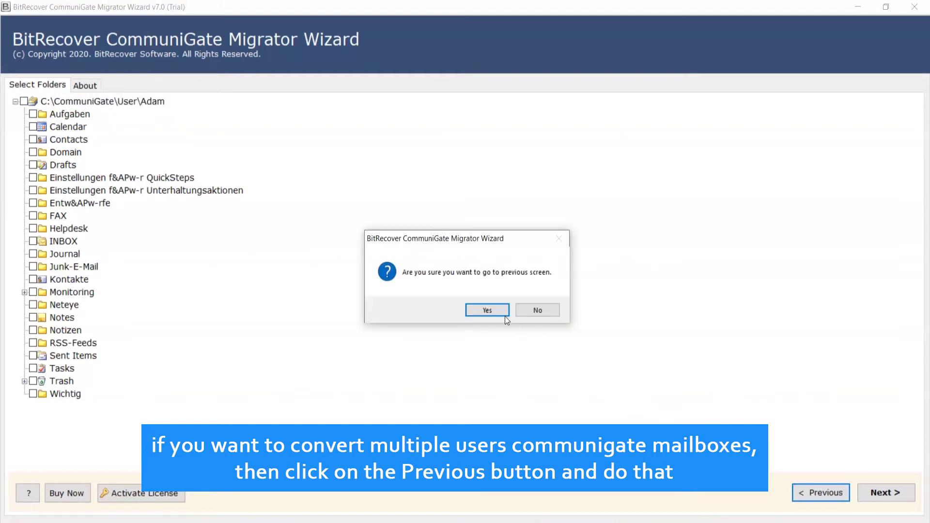
pyautogui.click(493, 310)
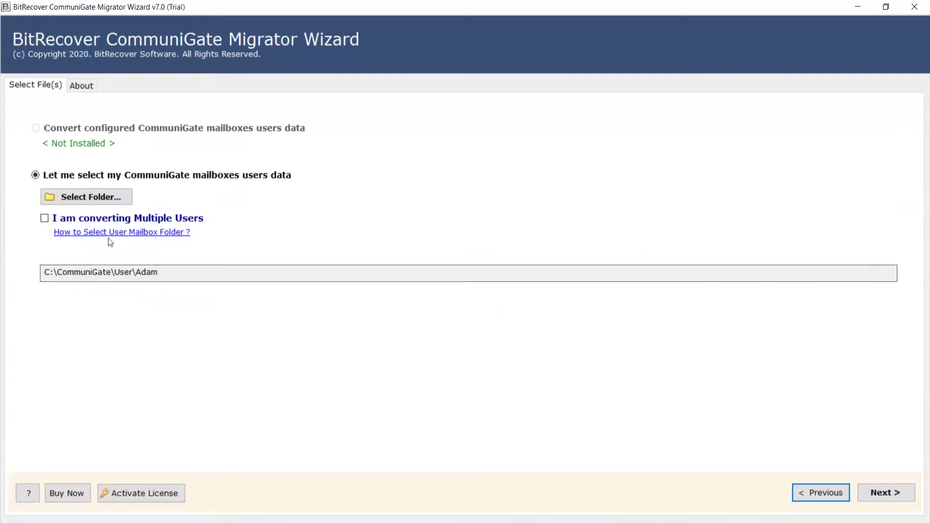
pyautogui.click(44, 219)
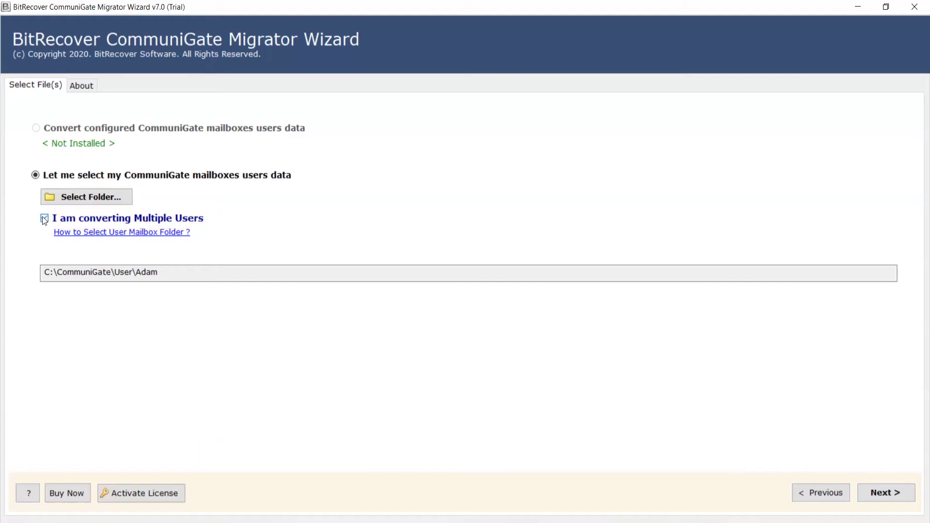
# Choose all four user folders inside C:\CommuniGate\User as the mailbox source.
pyautogui.click(85, 197)
pyautogui.doubleClick(139, 97)
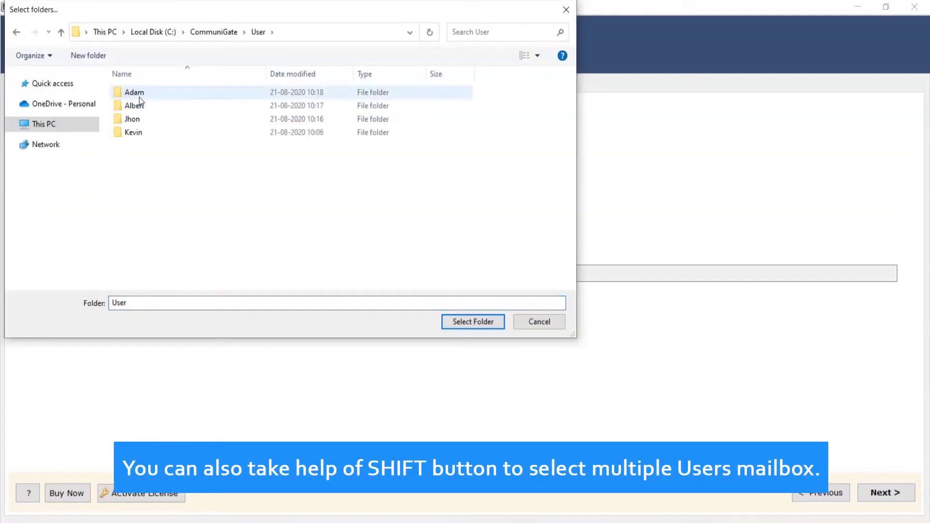
pyautogui.click(138, 97)
pyautogui.keyDown('shift'); pyautogui.click(139, 104); pyautogui.keyUp('shift')
pyautogui.keyDown('shift'); pyautogui.click(137, 120); pyautogui.keyUp('shift')
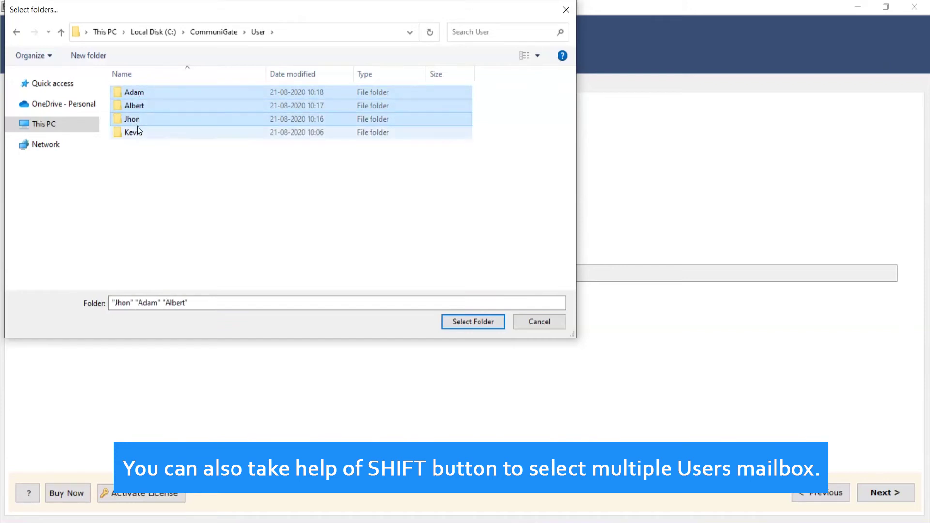
pyautogui.keyDown('shift'); pyautogui.click(138, 132); pyautogui.keyUp('shift')
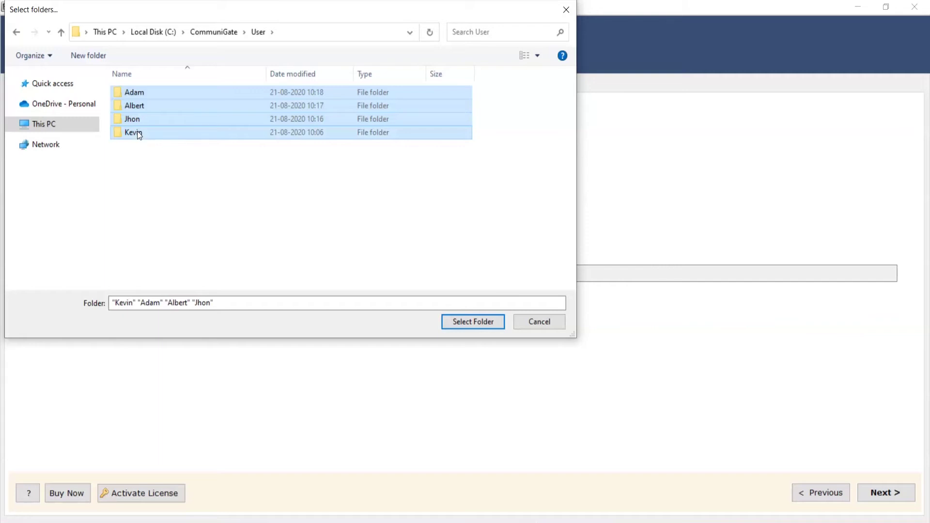
pyautogui.click(471, 321)
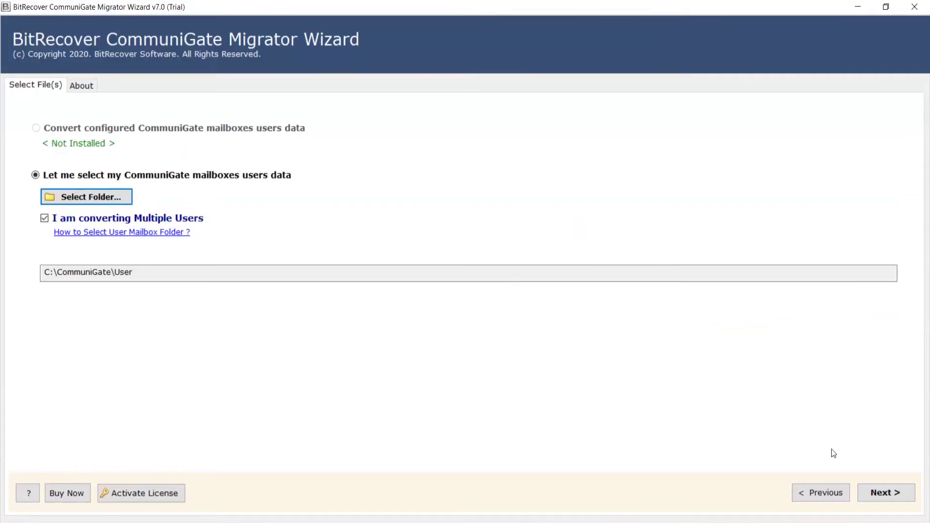
# Include the first, second and fourth users' mailboxes in the conversion and proceed to the saving options.
pyautogui.click(882, 491)
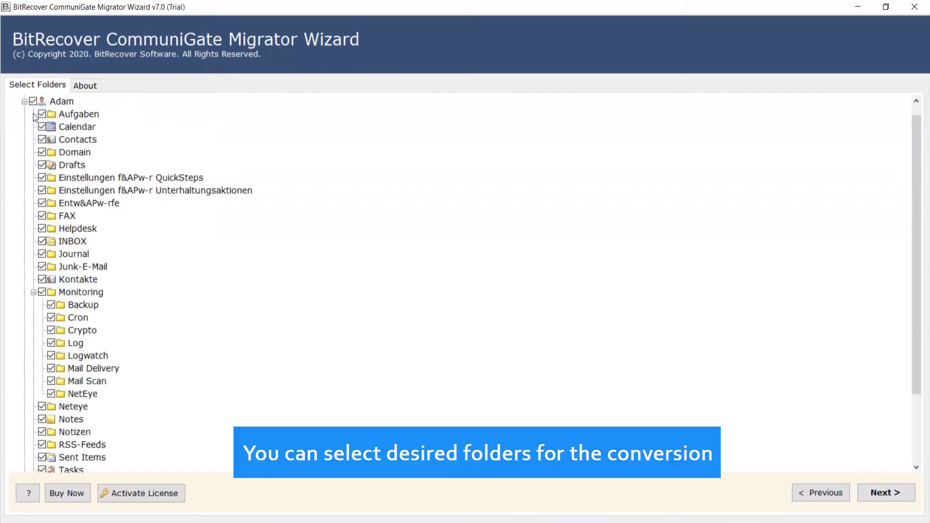
pyautogui.click(33, 114)
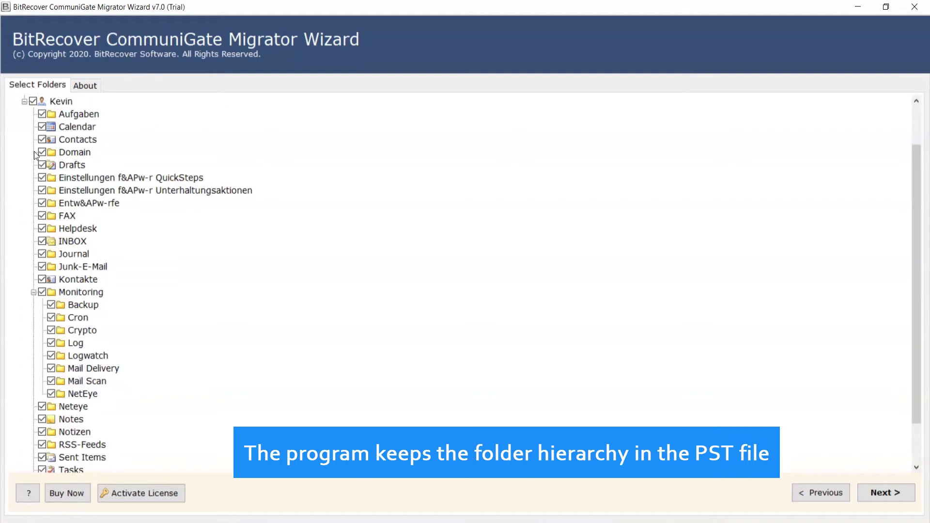
pyautogui.click(24, 102)
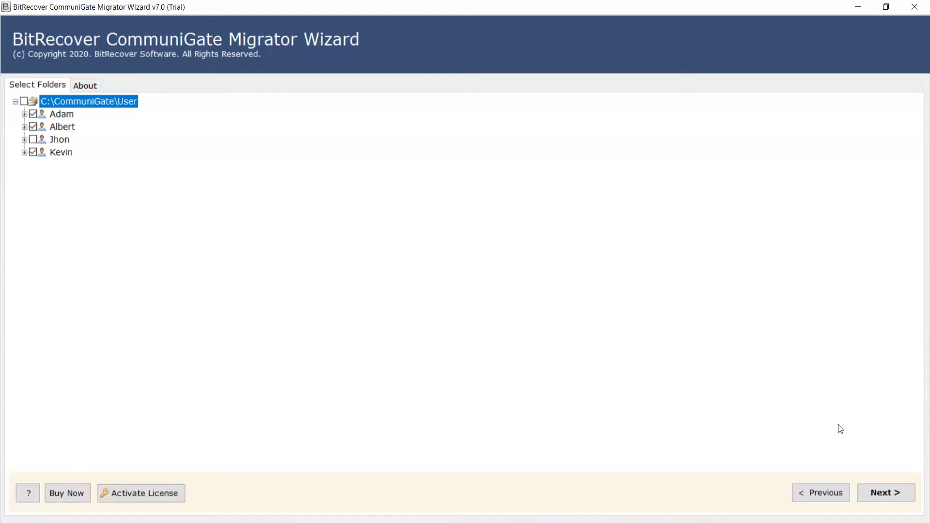
pyautogui.click(888, 487)
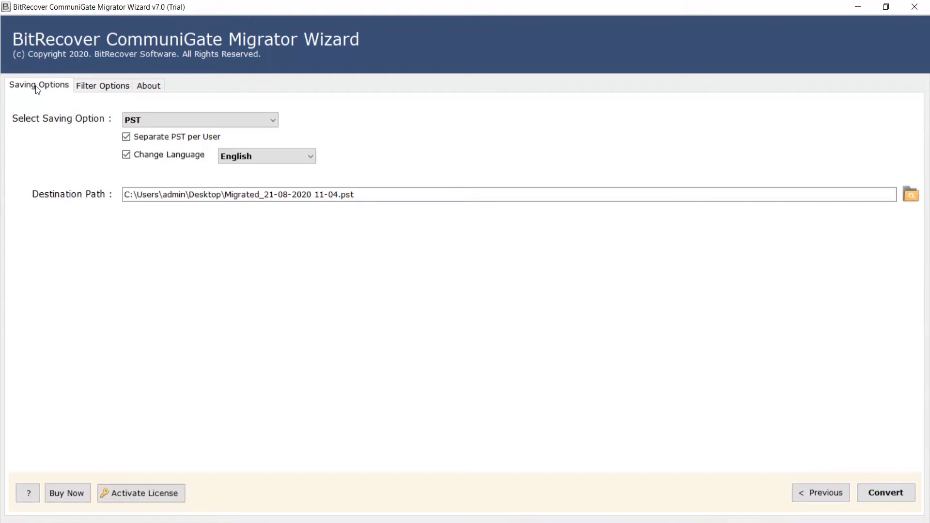
# Examine the advanced filter settings for saving, leave them disabled and return to the saving options.
pyautogui.click(101, 87)
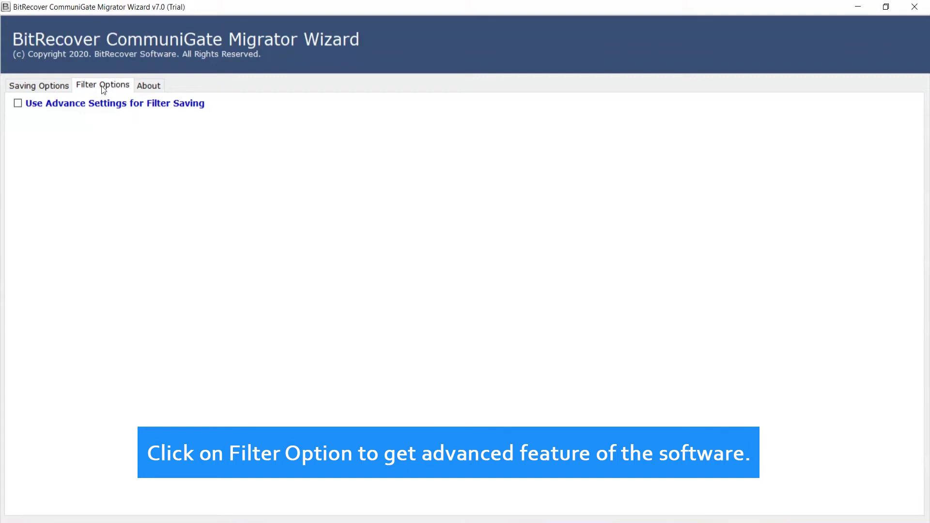
pyautogui.click(18, 103)
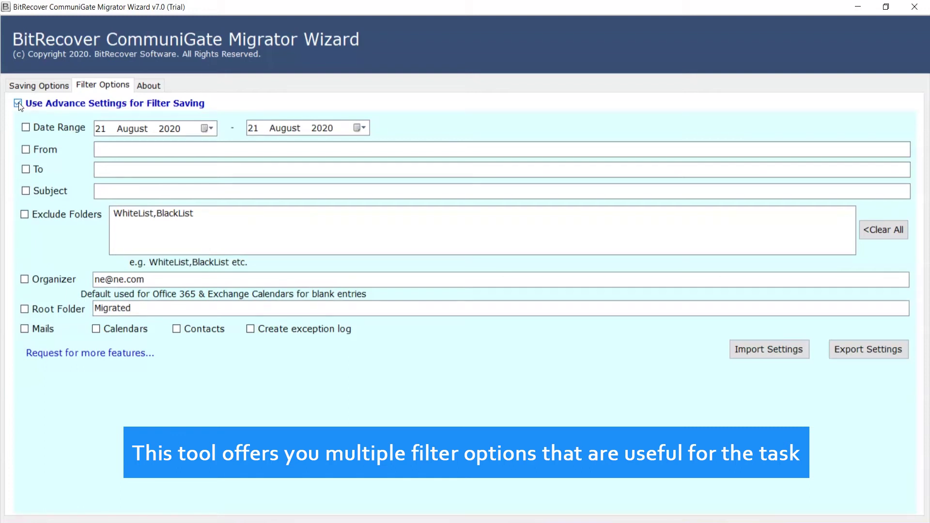
pyautogui.click(19, 104)
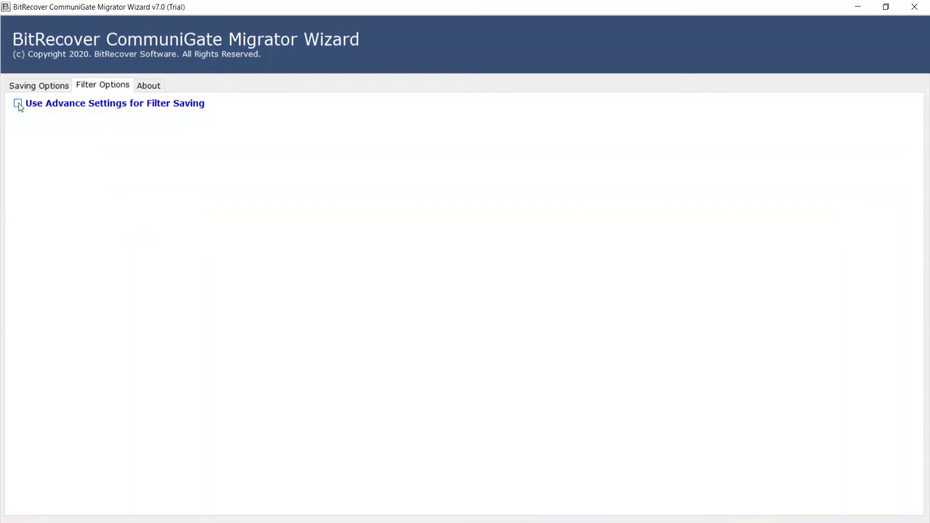
pyautogui.click(33, 87)
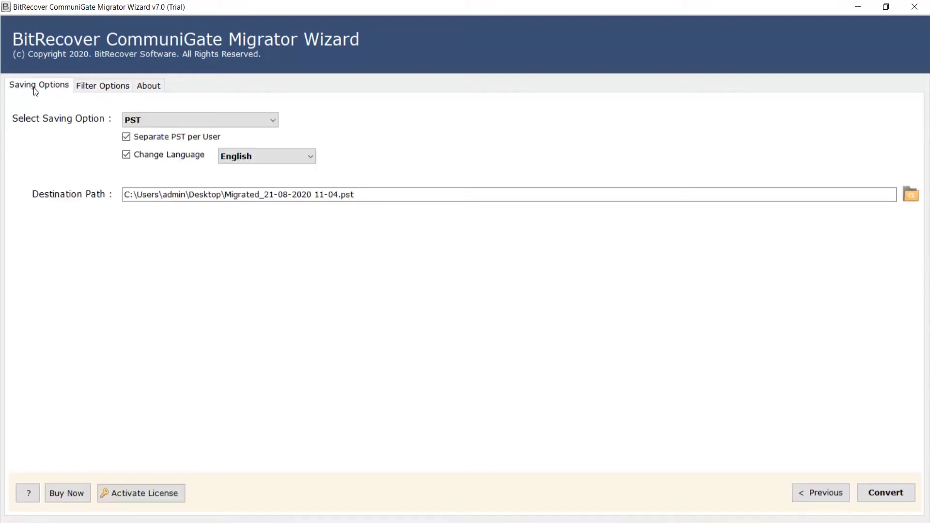
# Choose PST as the saving format and English as the language for the converted email folders.
pyautogui.click(272, 118)
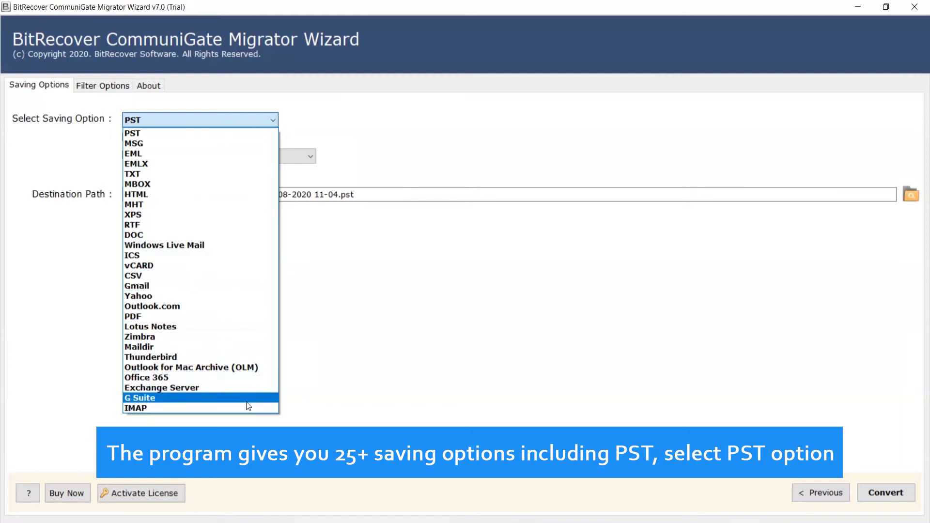
pyautogui.click(265, 134)
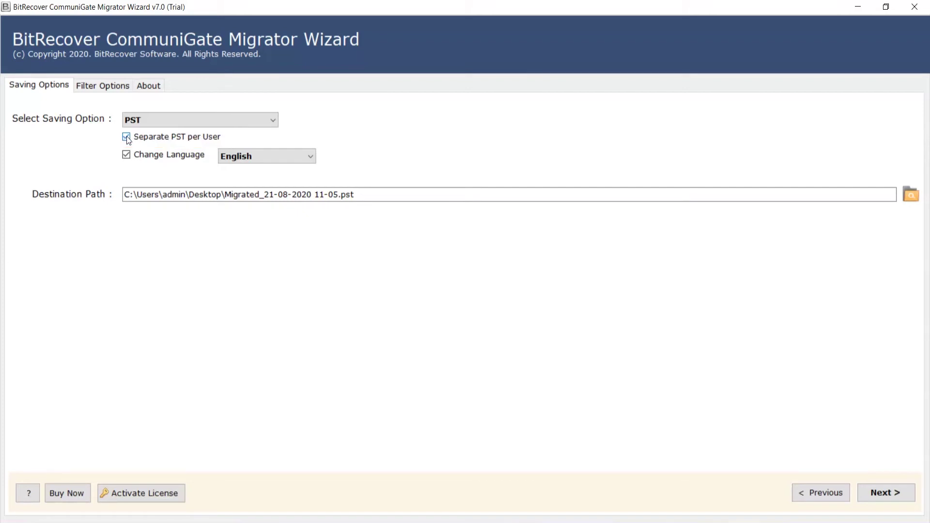
pyautogui.click(310, 159)
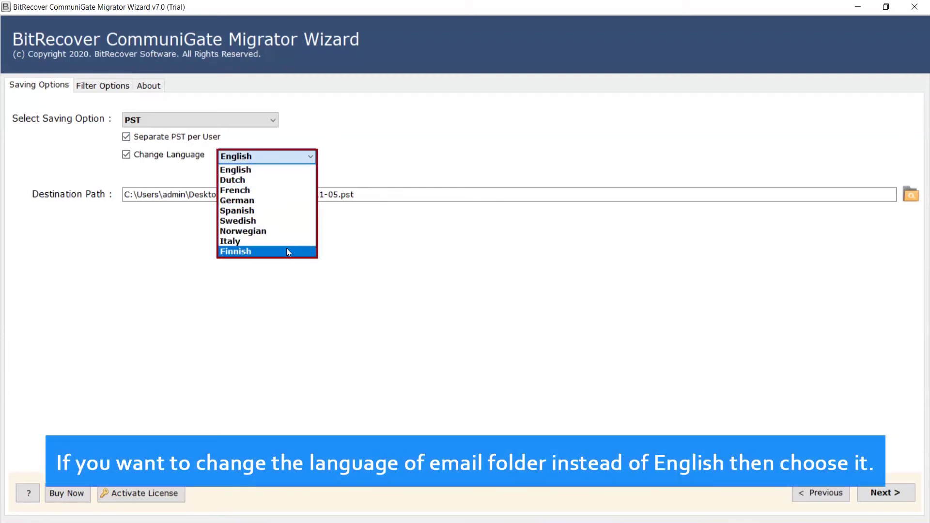
pyautogui.click(282, 171)
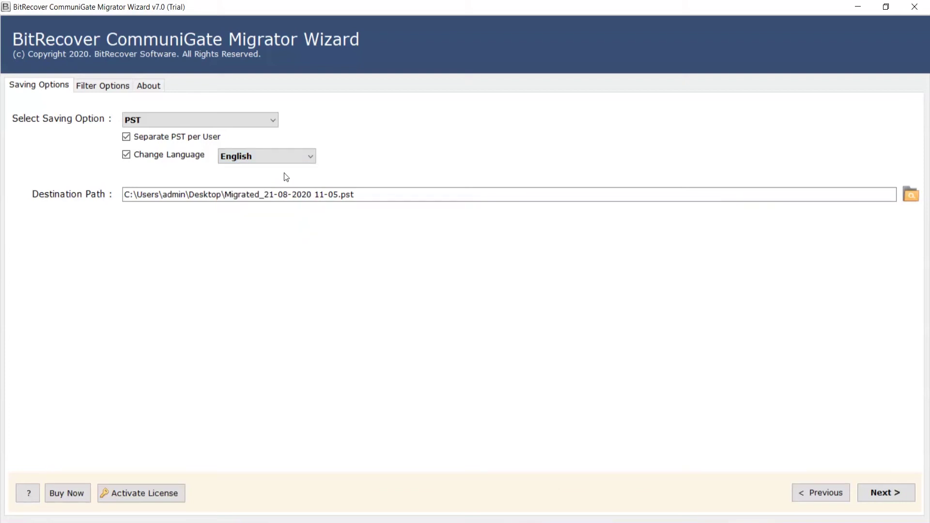
# Set the destination of the PST output to the folder G:\New folder (3)\OUTPUT.
pyautogui.click(910, 194)
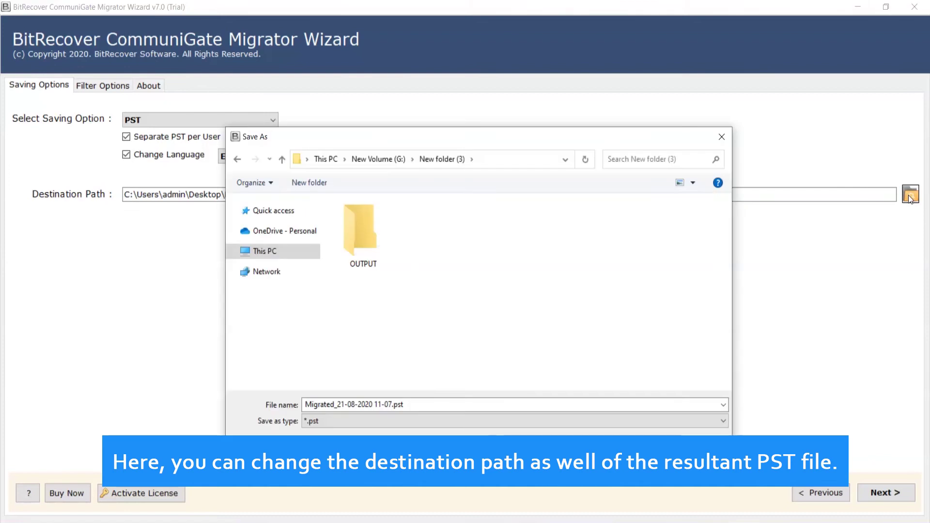
pyautogui.doubleClick(370, 243)
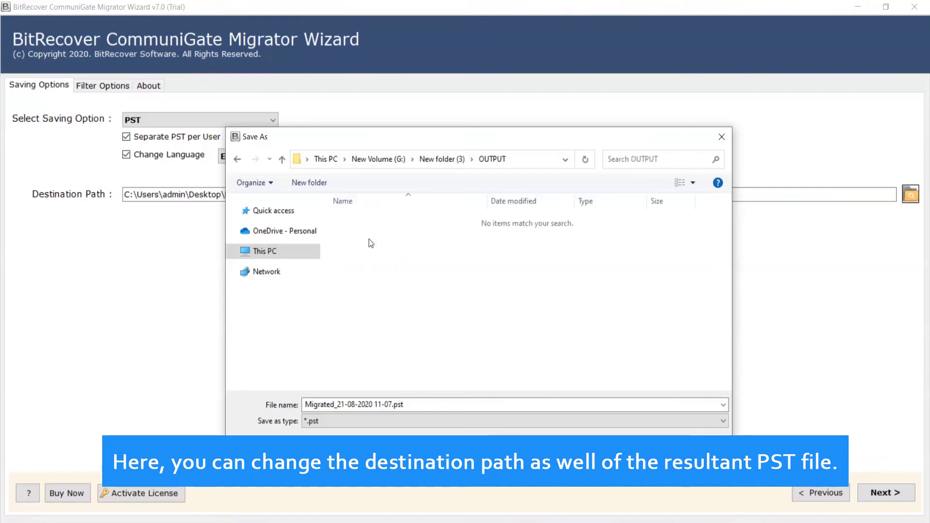
pyautogui.click(638, 449)
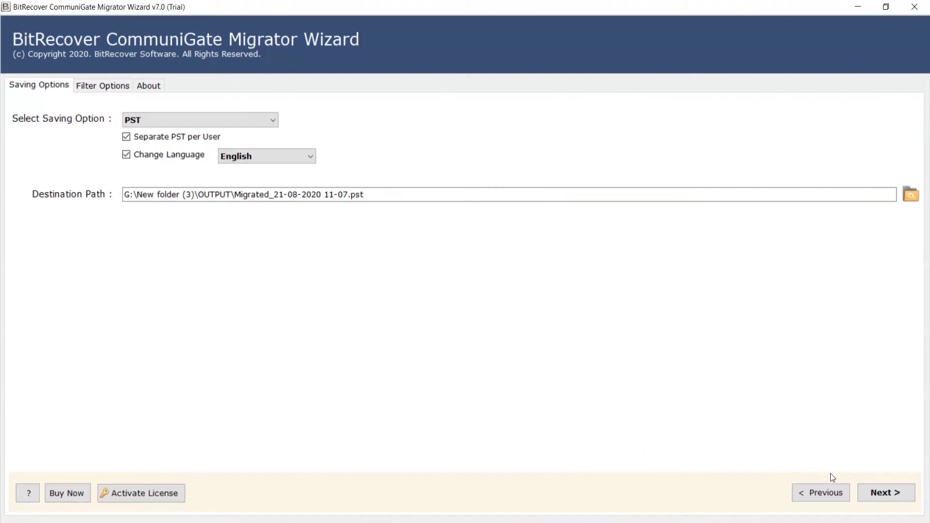
# Convert the selected mailboxes to PST and review the generated SavingLog.txt report.
pyautogui.click(877, 494)
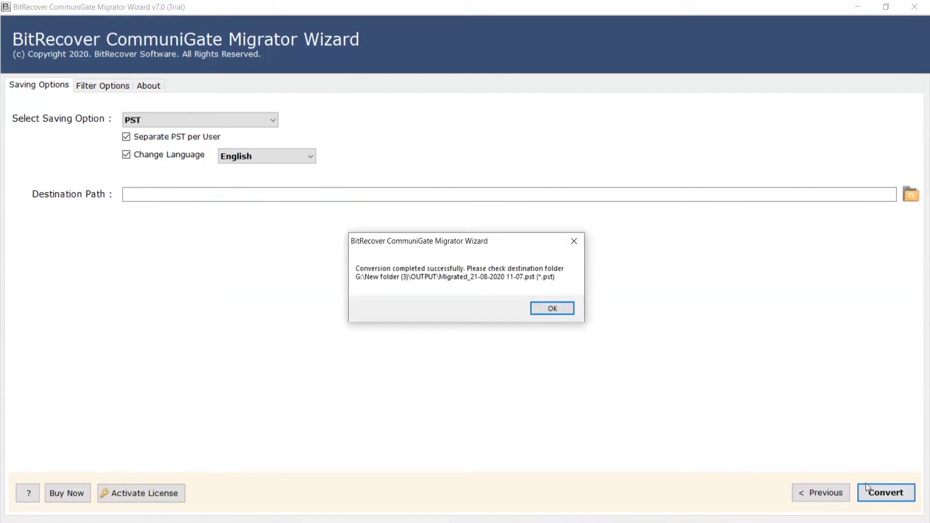
pyautogui.click(543, 311)
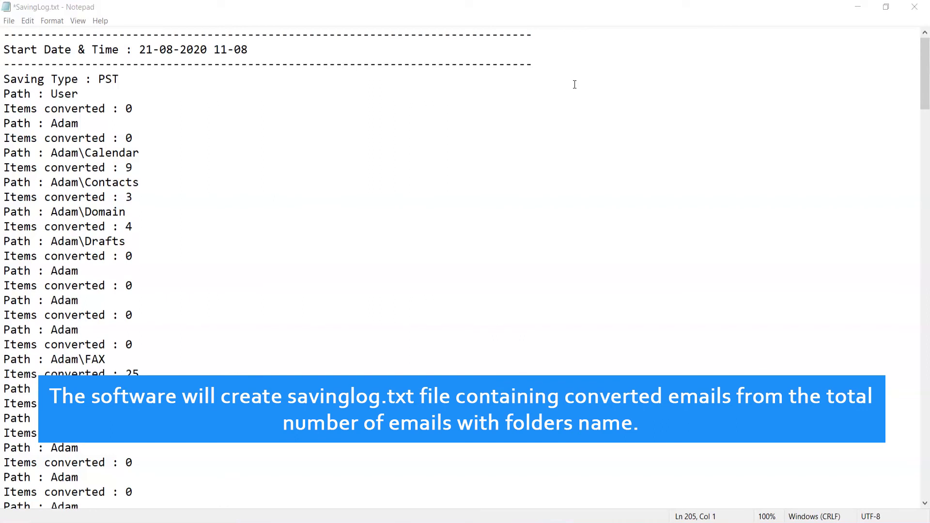
pyautogui.moveTo(926, 96); pyautogui.dragTo(927, 479)
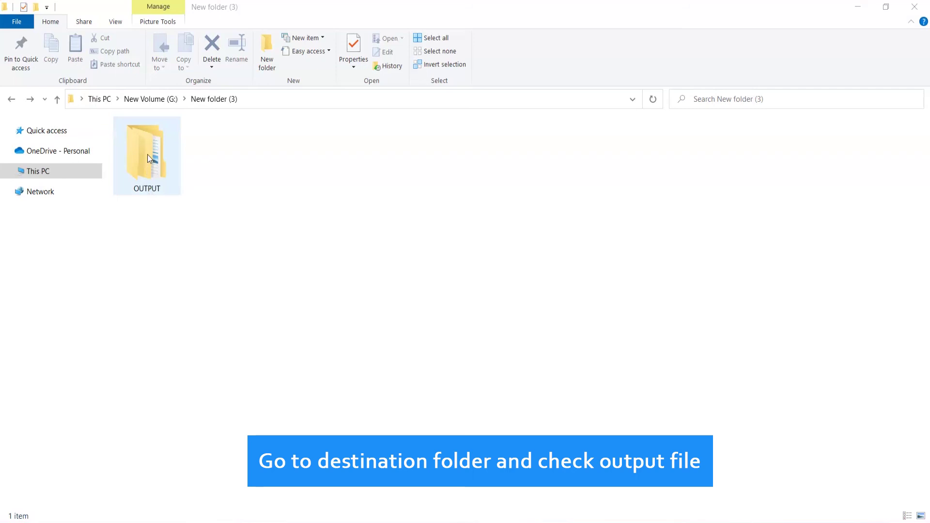
pyautogui.doubleClick(148, 156)
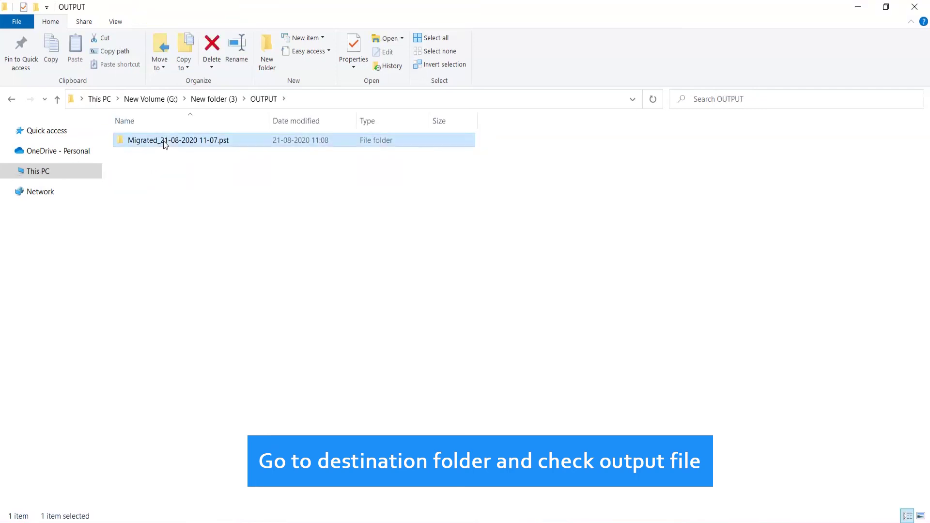
pyautogui.doubleClick(163, 141)
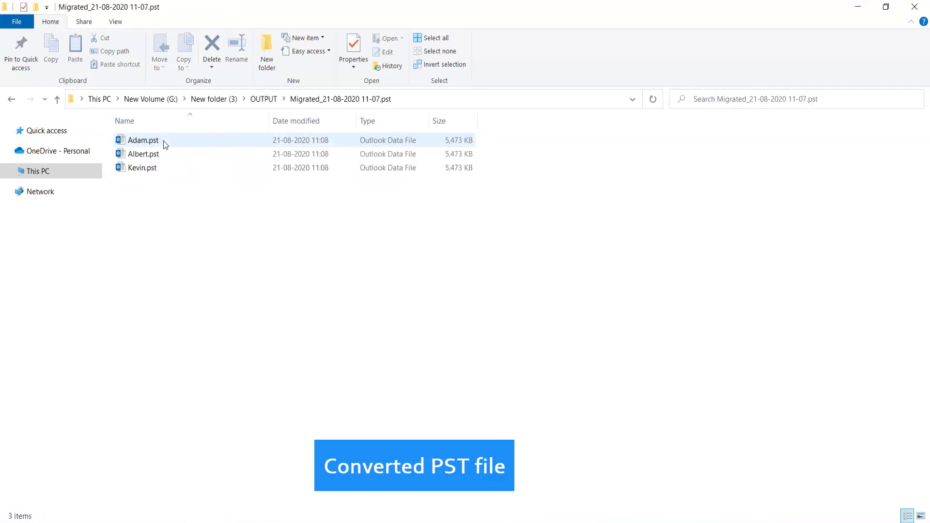
pyautogui.click(162, 166)
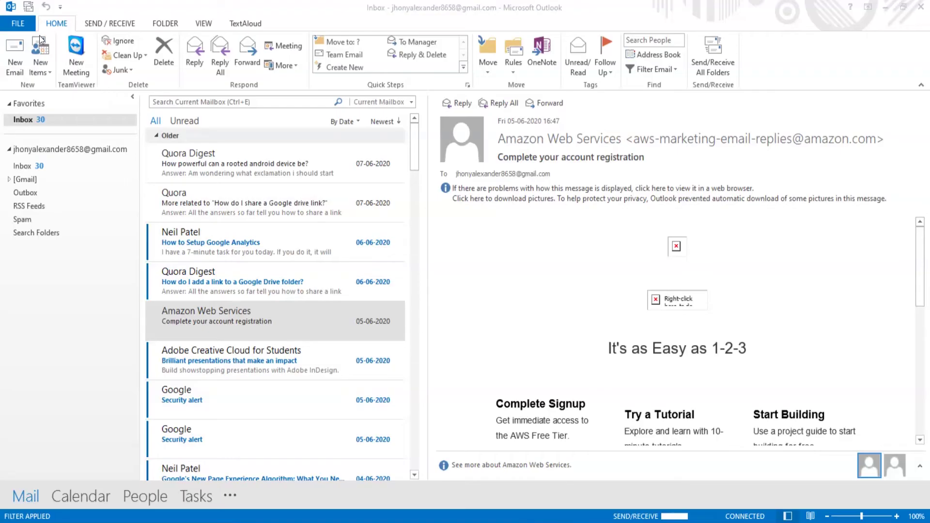
pyautogui.click(16, 25)
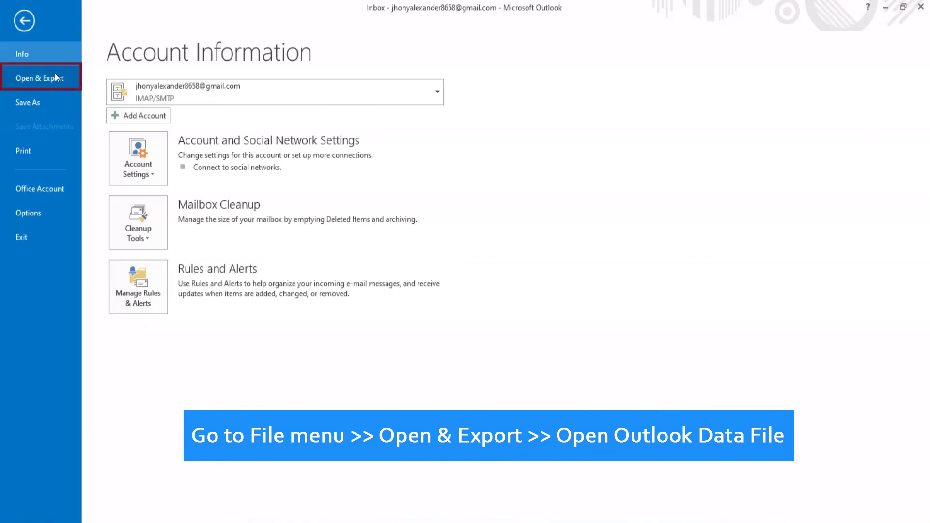
pyautogui.click(55, 78)
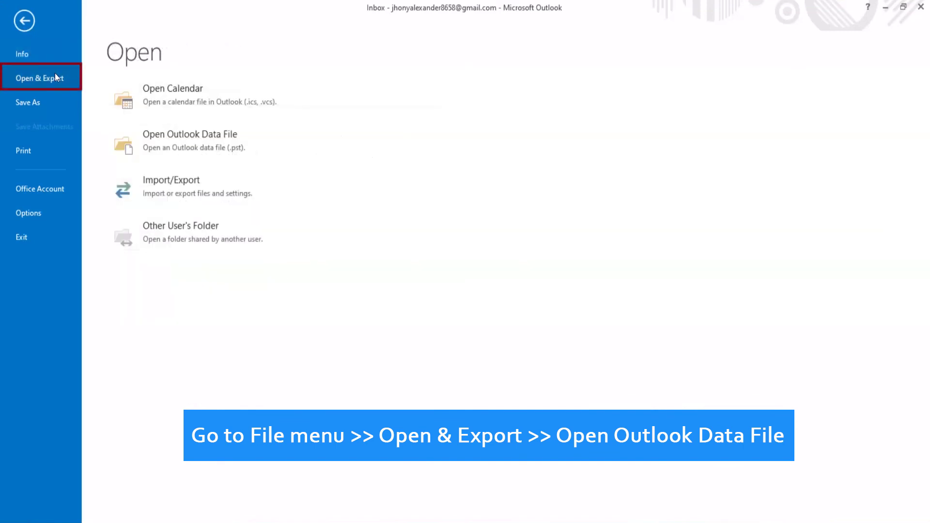
pyautogui.click(141, 128)
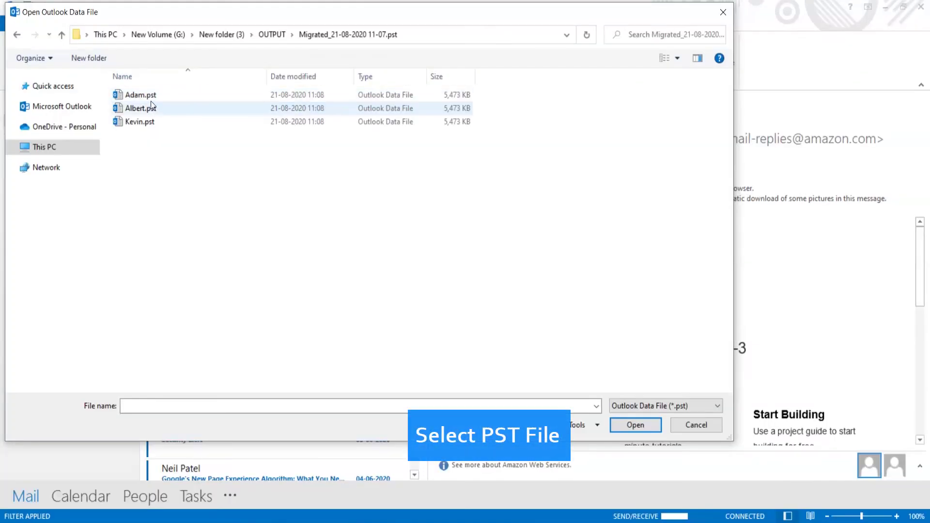
pyautogui.click(151, 121)
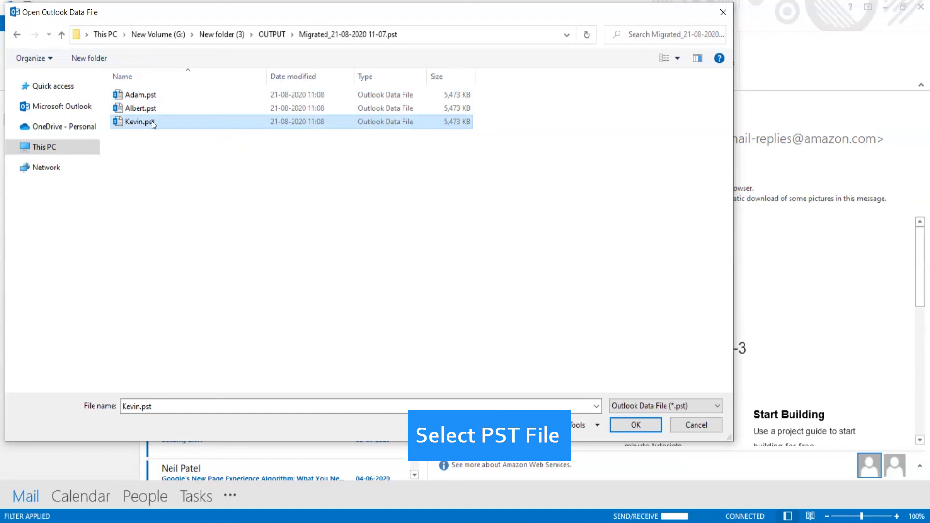
pyautogui.click(631, 423)
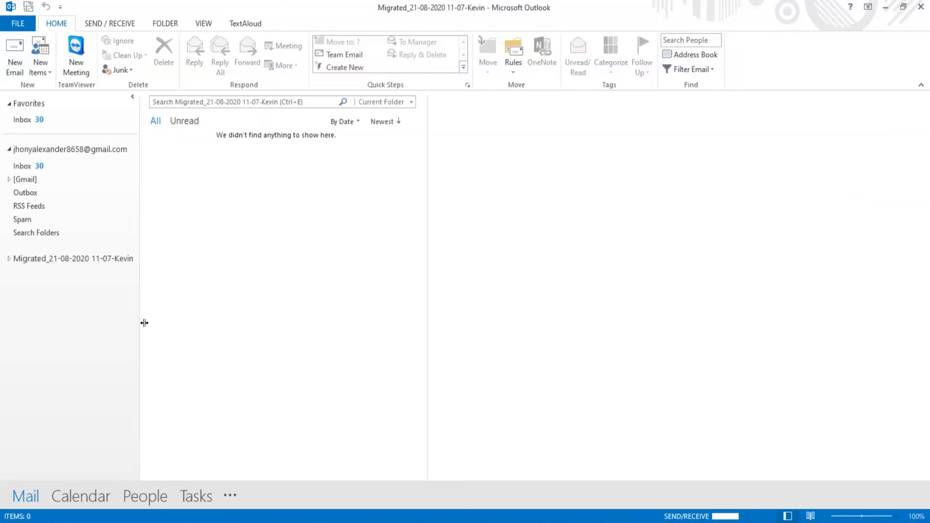
# Expand the migrated data file's folder tree and view the emails in its INBOX folder.
pyautogui.click(10, 259)
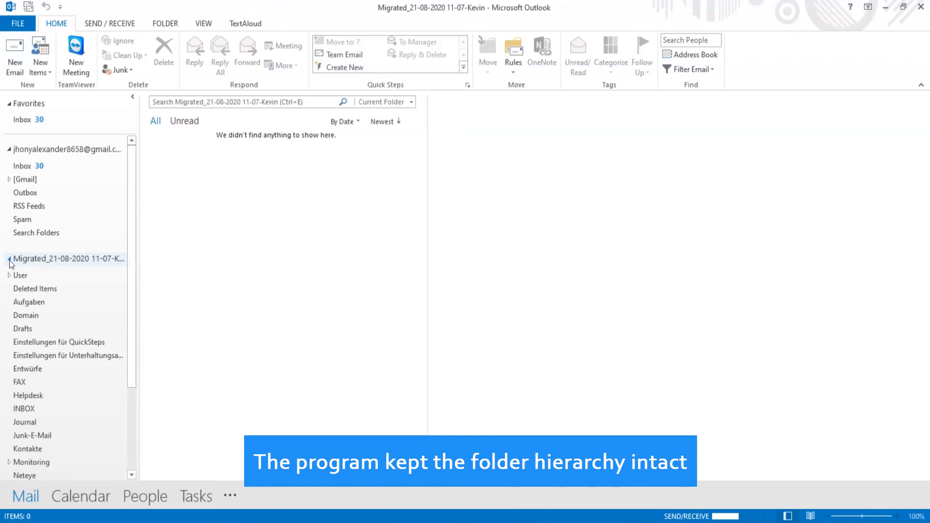
pyautogui.click(31, 409)
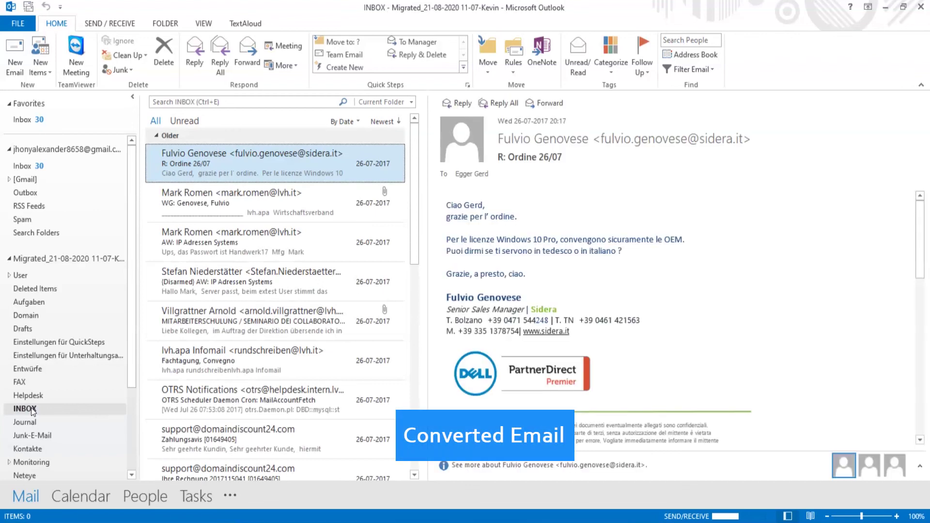